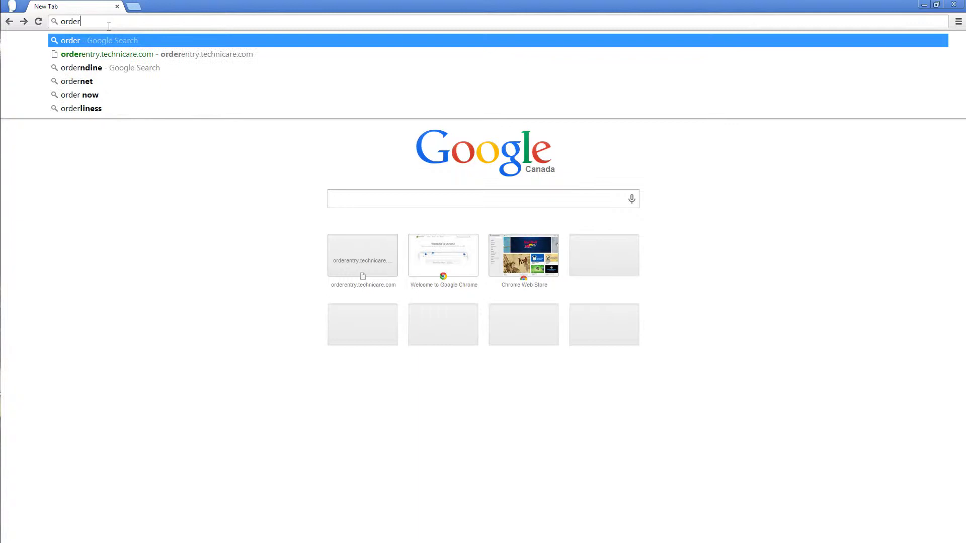
Load the Technicare order entry site at orderentry.technicare.com in Chrome
text(entry.technicar)
key(Return)
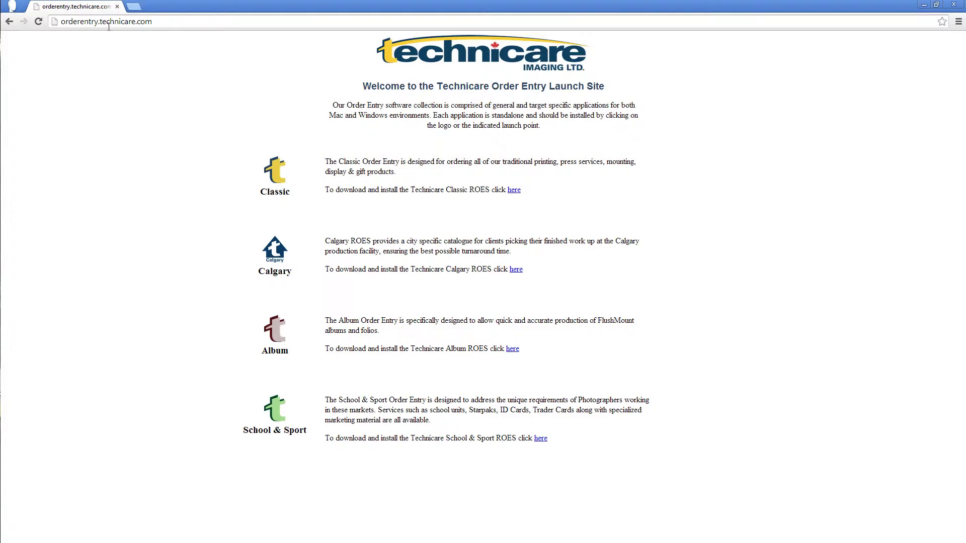
Download the Classic ROES launcher, keep and open launch.jnlp, and allow it to run
click(513, 190)
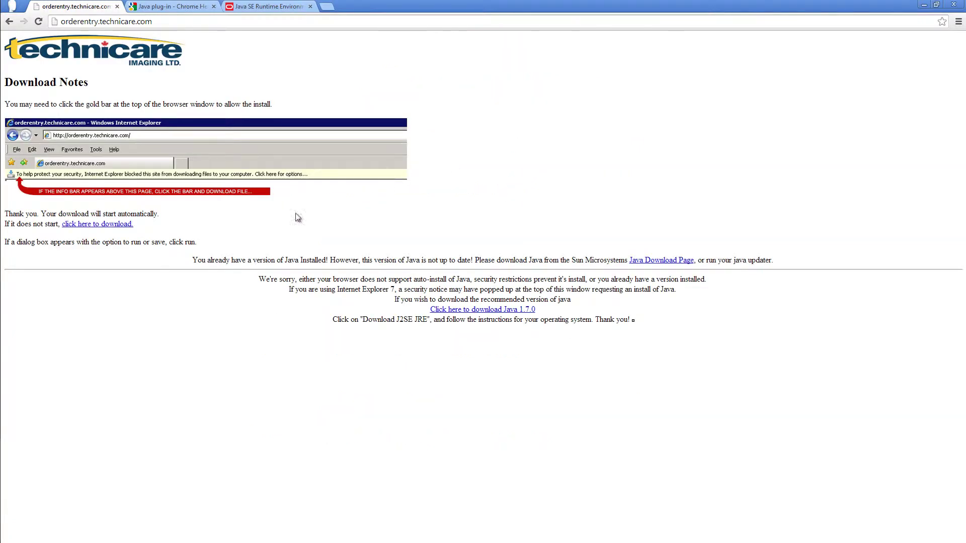
click(113, 223)
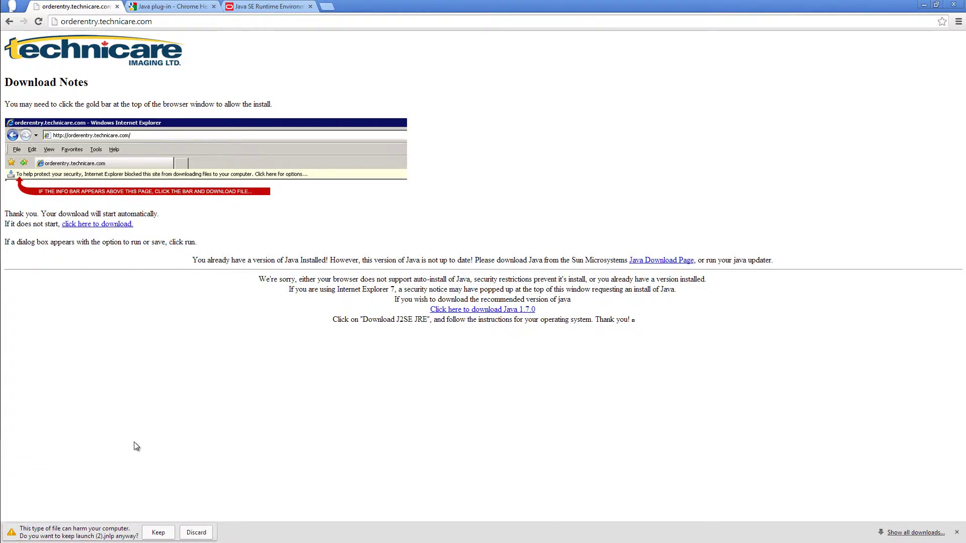
click(158, 532)
click(71, 531)
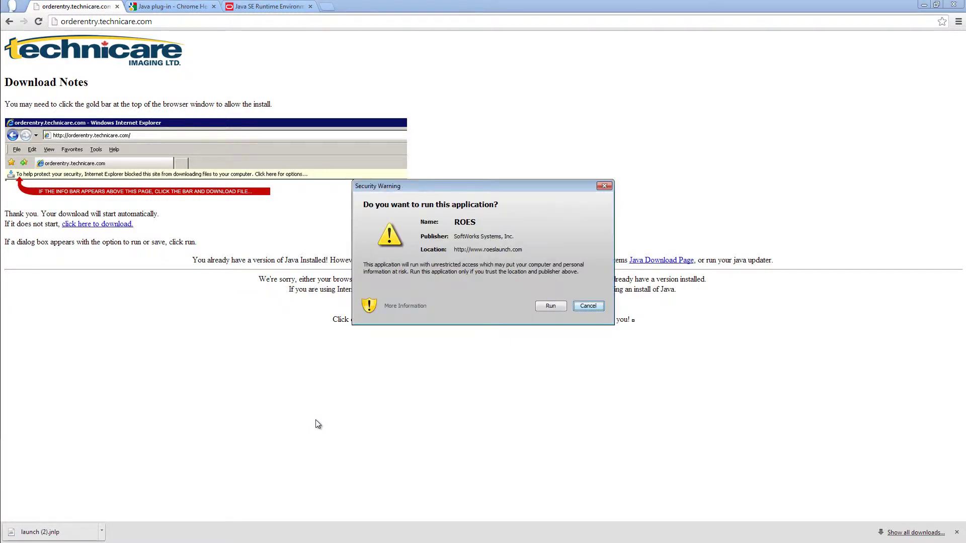
click(551, 306)
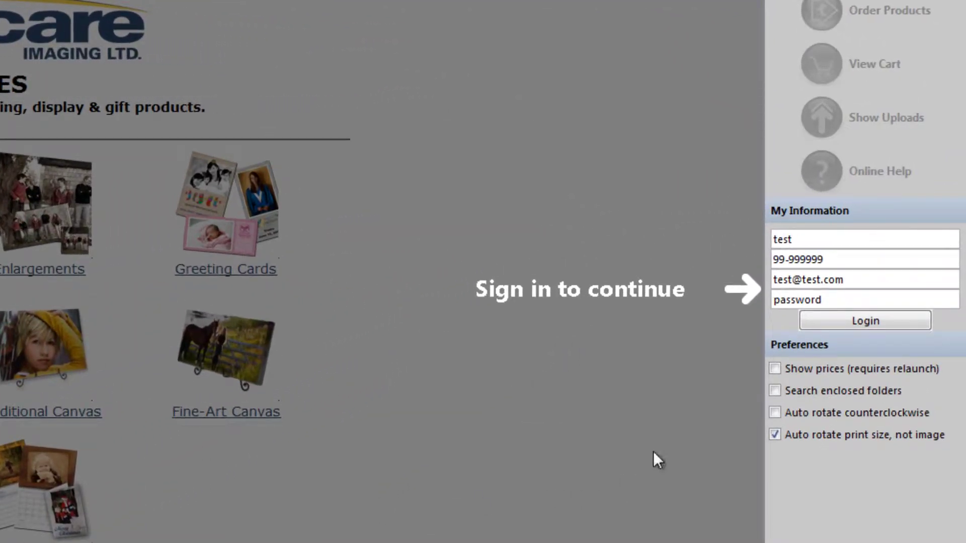
Log in to Classic ROES with the filled-in My Information account details
click(833, 328)
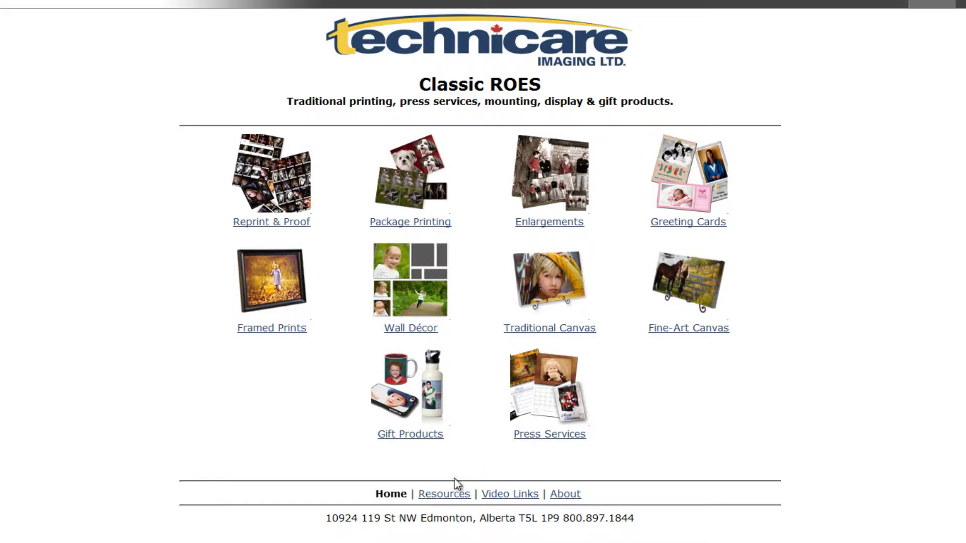
click(432, 497)
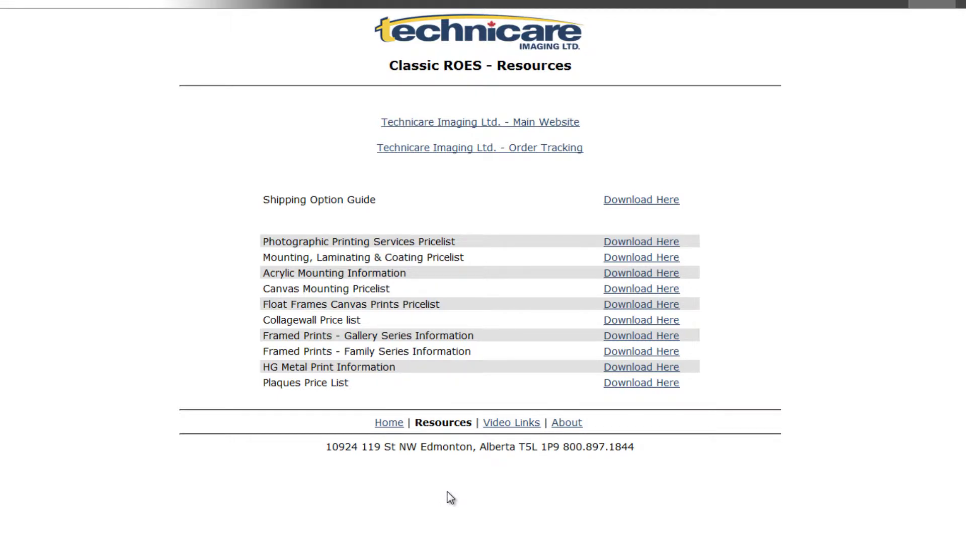
click(571, 424)
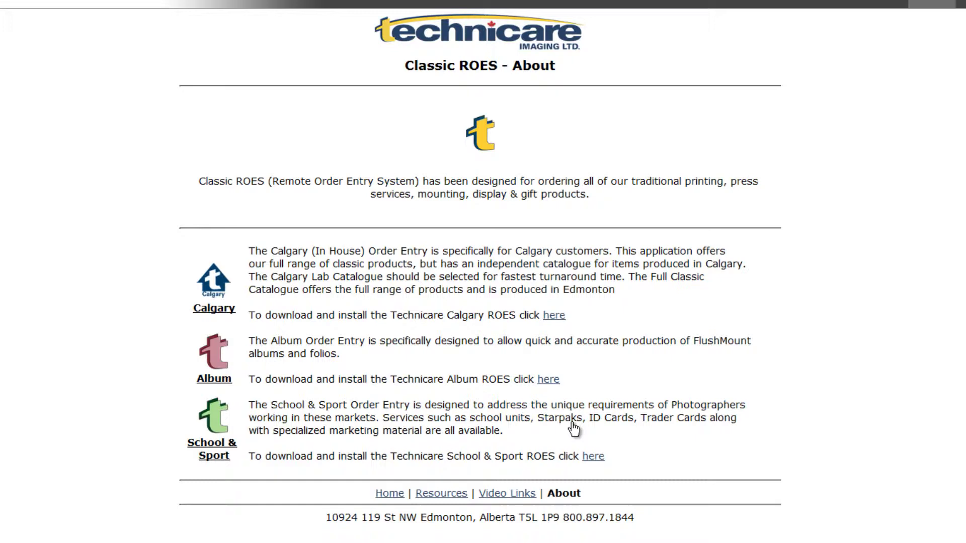
click(389, 494)
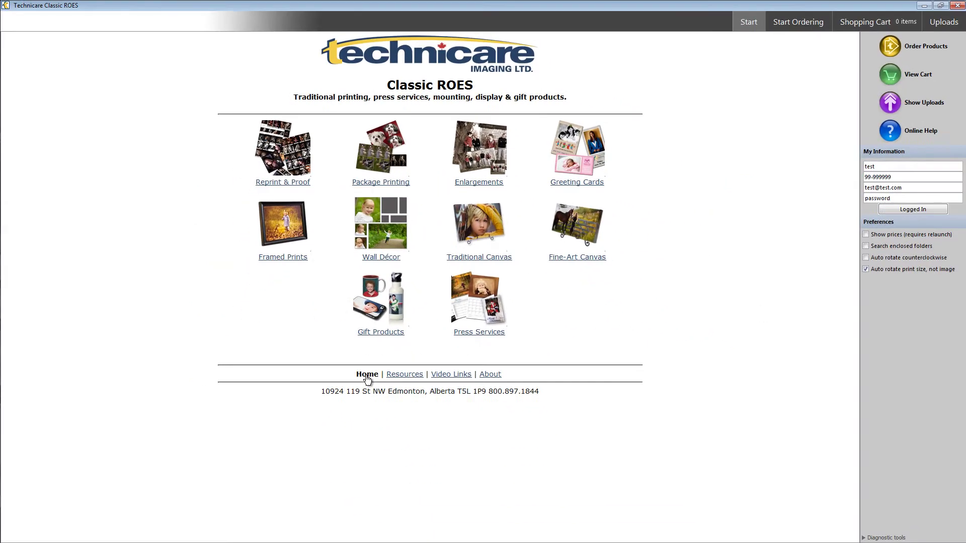
Start ordering on the Enlargements tab and widen the sizes, options and preview panels
click(803, 21)
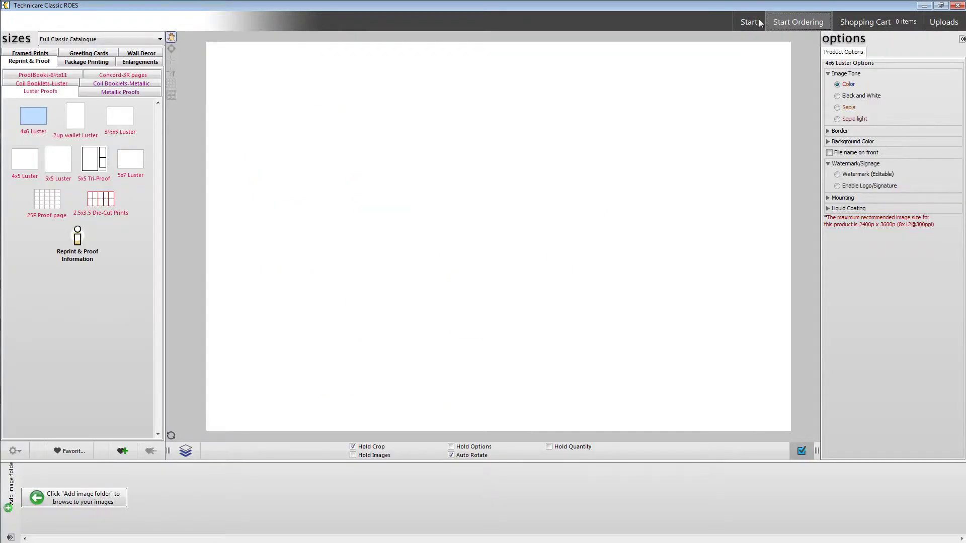
click(145, 66)
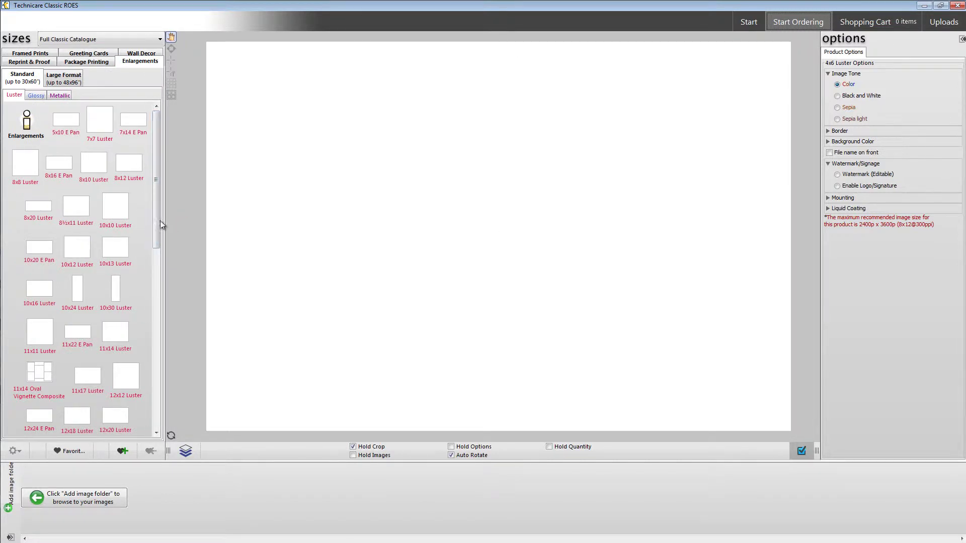
drag(164, 225, 176, 225)
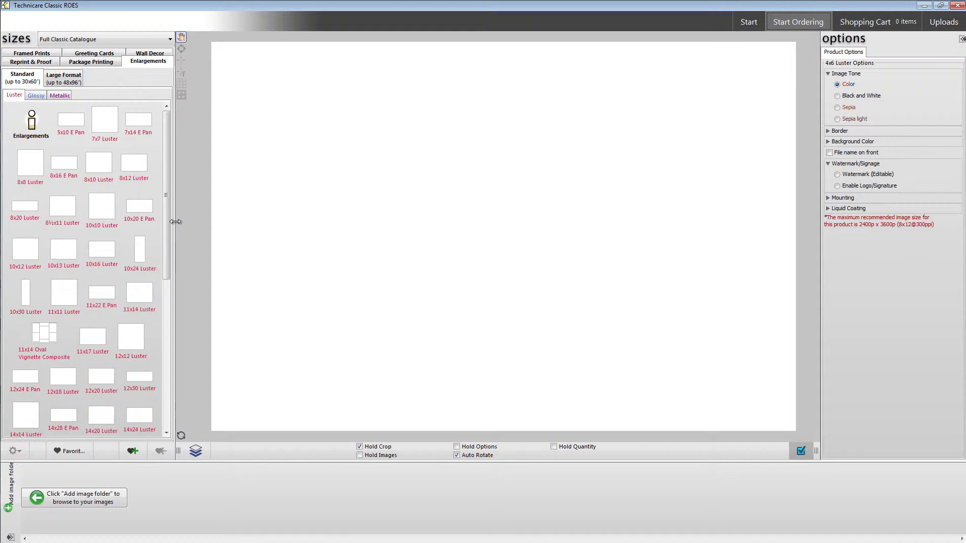
drag(817, 246, 812, 251)
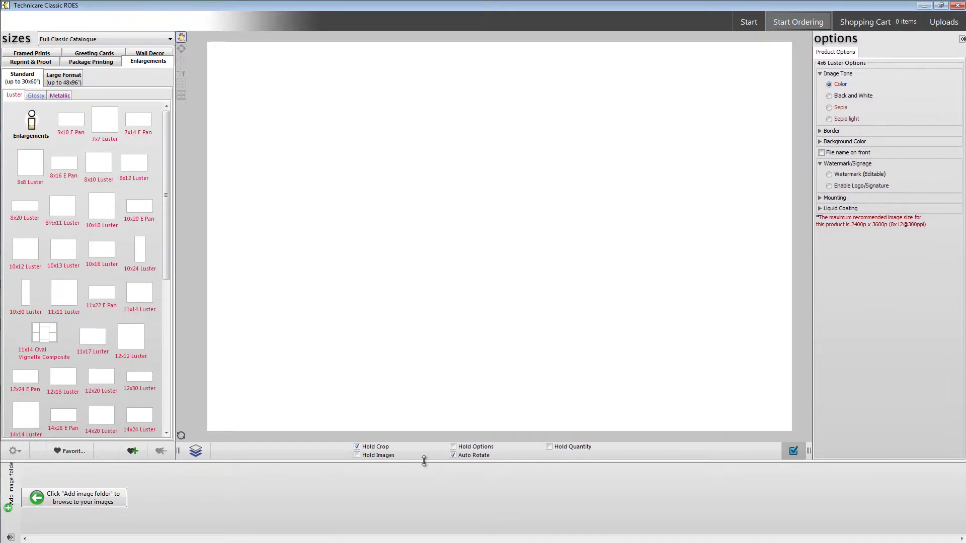
mouse_move(424, 460)
mouse_down()
mouse_move(425, 451)
mouse_move(428, 468)
mouse_up()
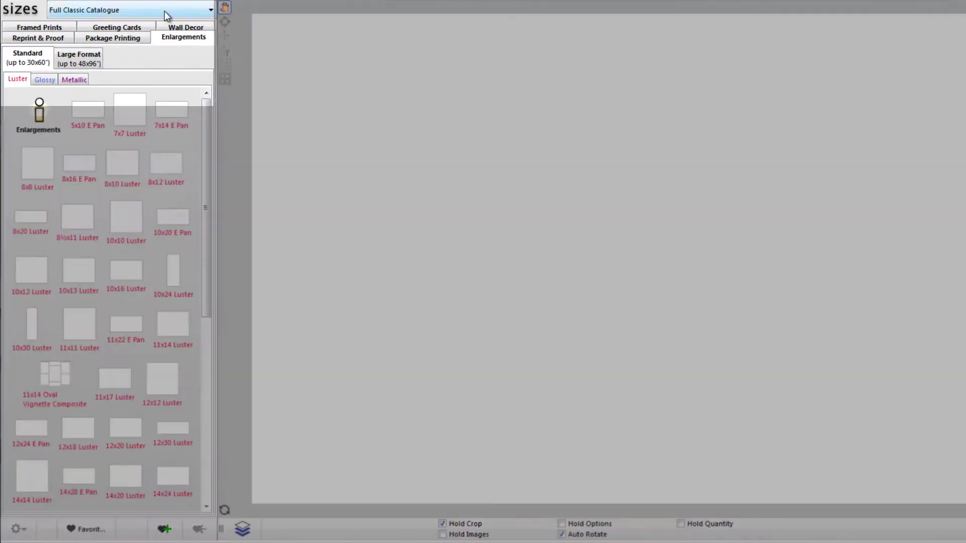
Keep the Full Classic Catalogue and select the 7x7 Luster print size
click(164, 11)
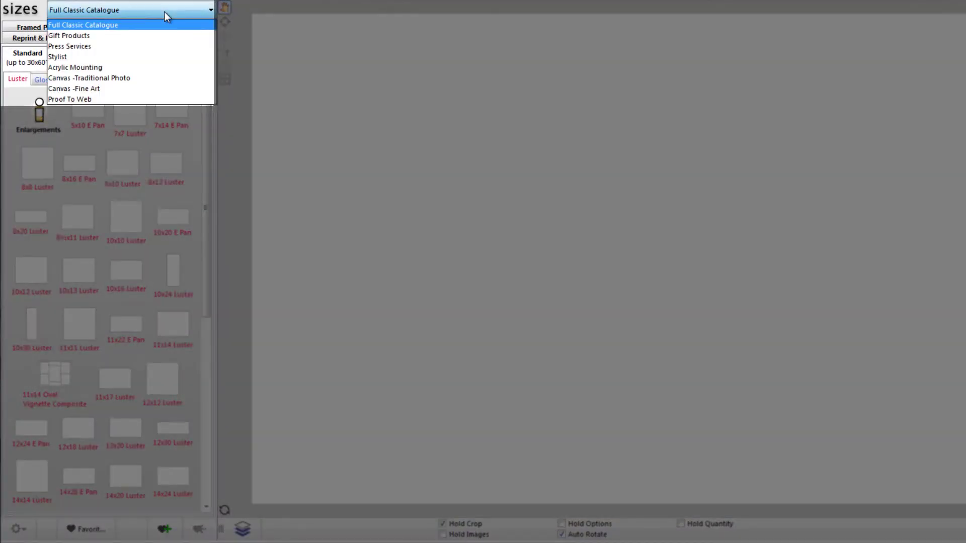
click(164, 11)
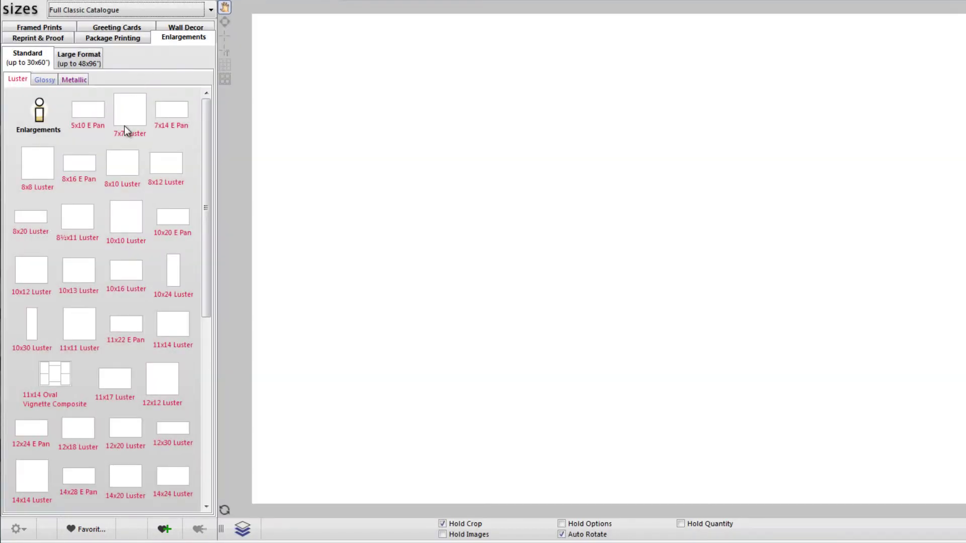
click(126, 127)
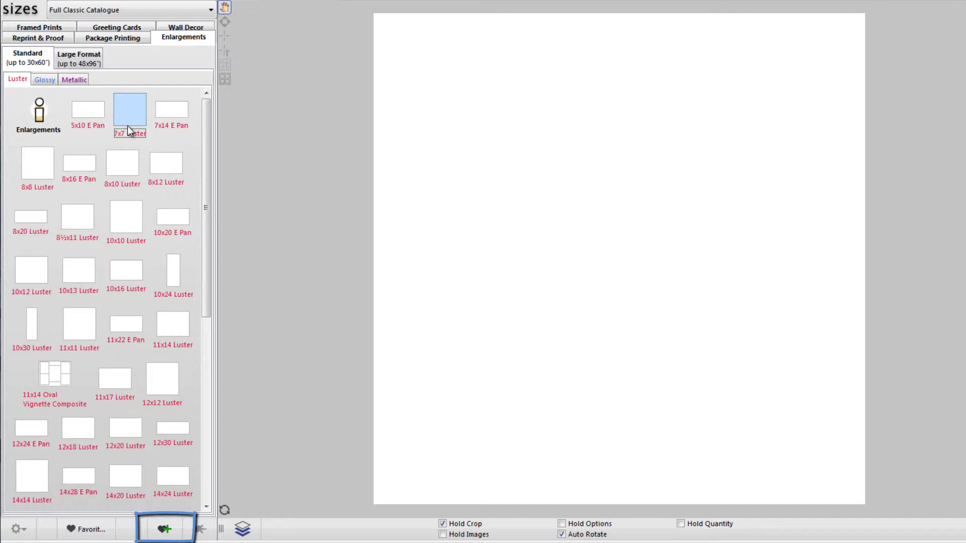
Save it as the favourite '7x7 Luster Enlargement' and return to the Enlargements sizes
click(165, 531)
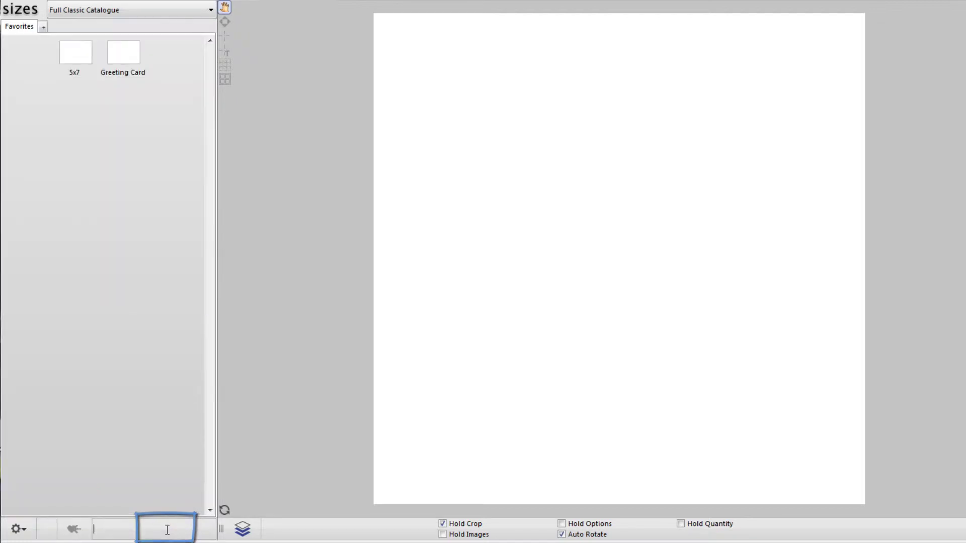
text(7x7 Luster Enlargement)
key(Return)
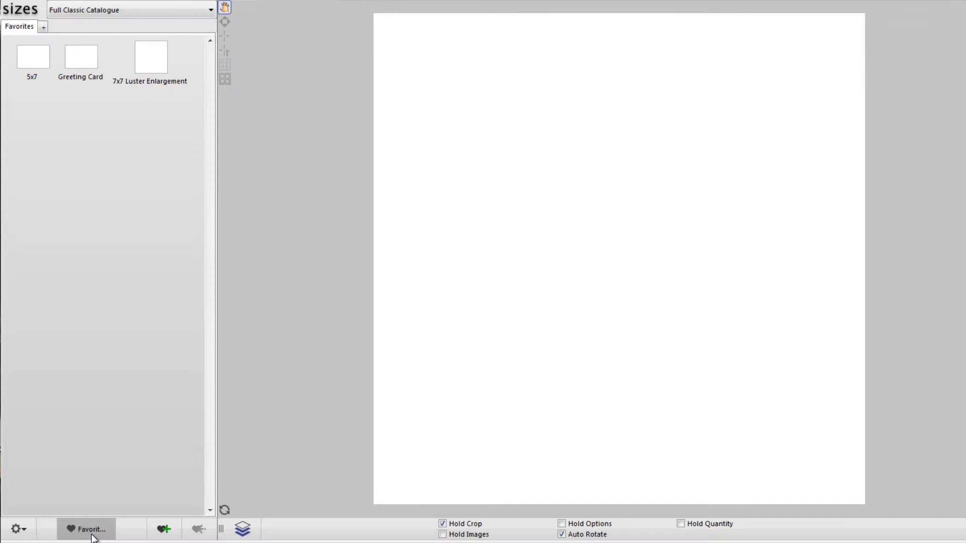
click(92, 535)
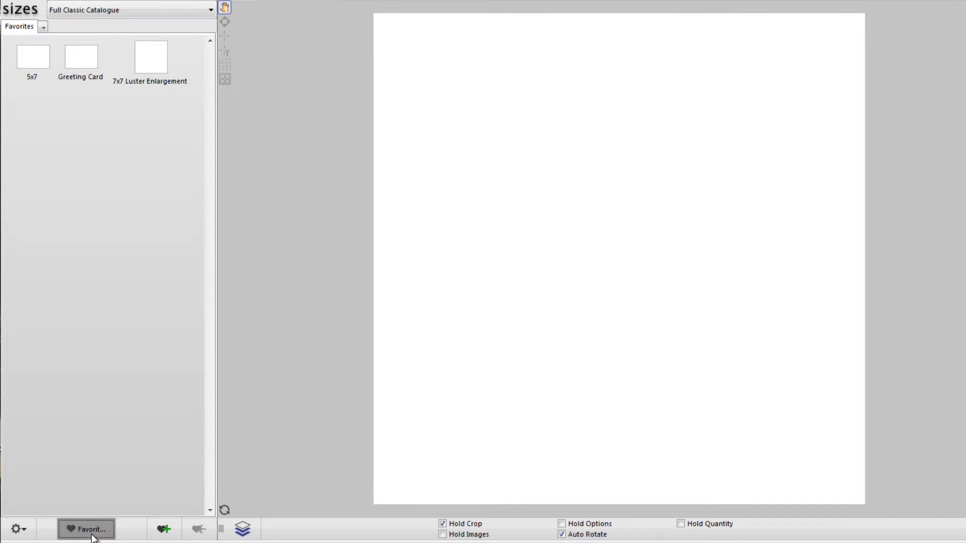
click(93, 537)
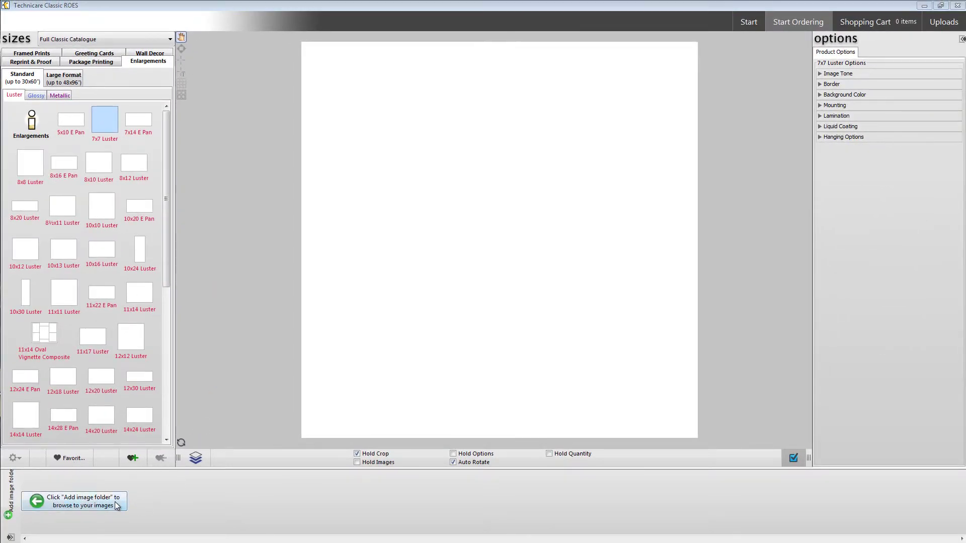
Load the Technicare folder from Pictures and show its 11 photos in the strip
click(95, 505)
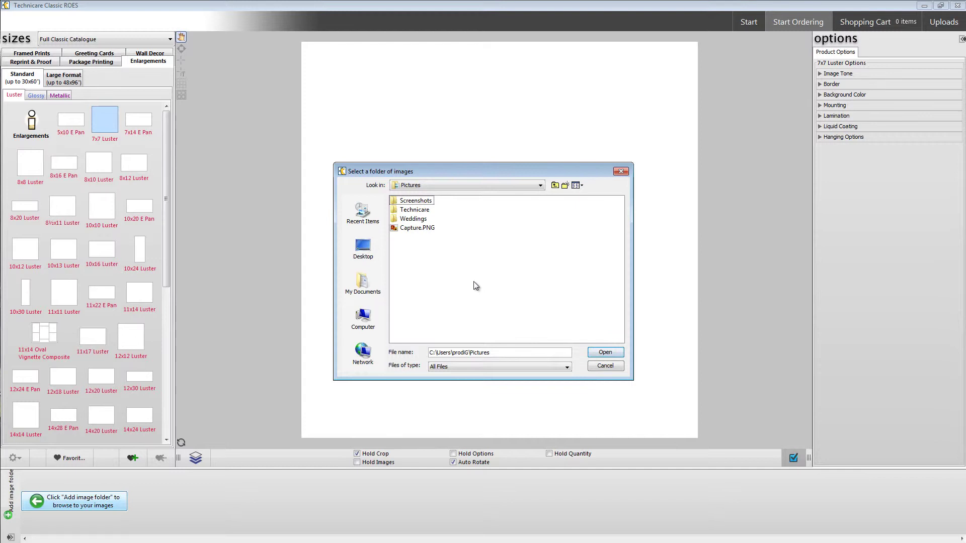
click(415, 209)
click(606, 352)
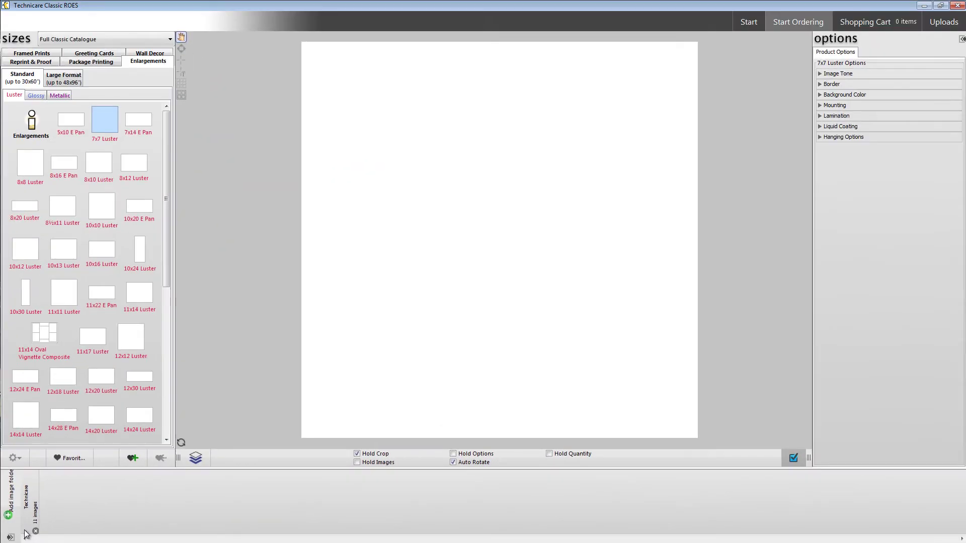
click(27, 533)
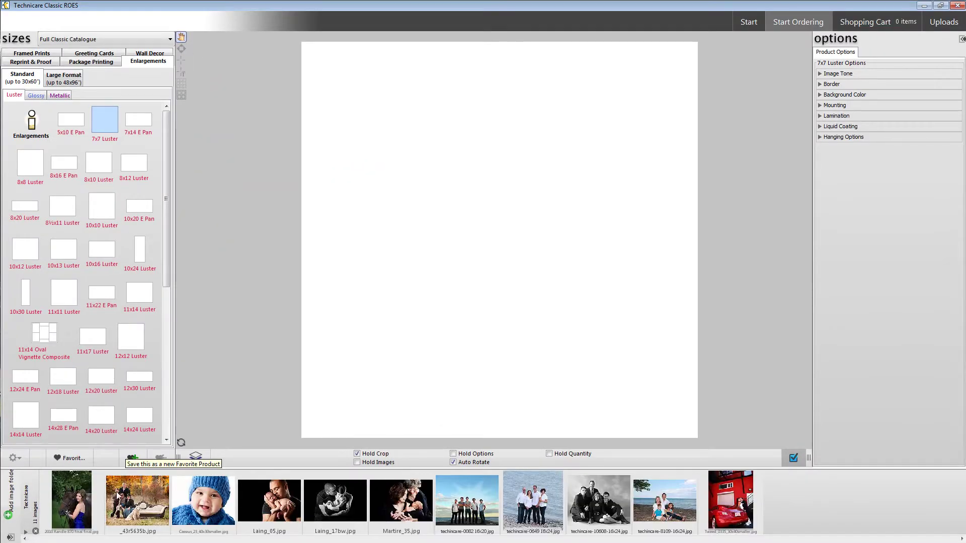
Place the woman-and-horse photo on the 7x7 print, set it to Fill and zoom in slightly
drag(81, 500, 461, 312)
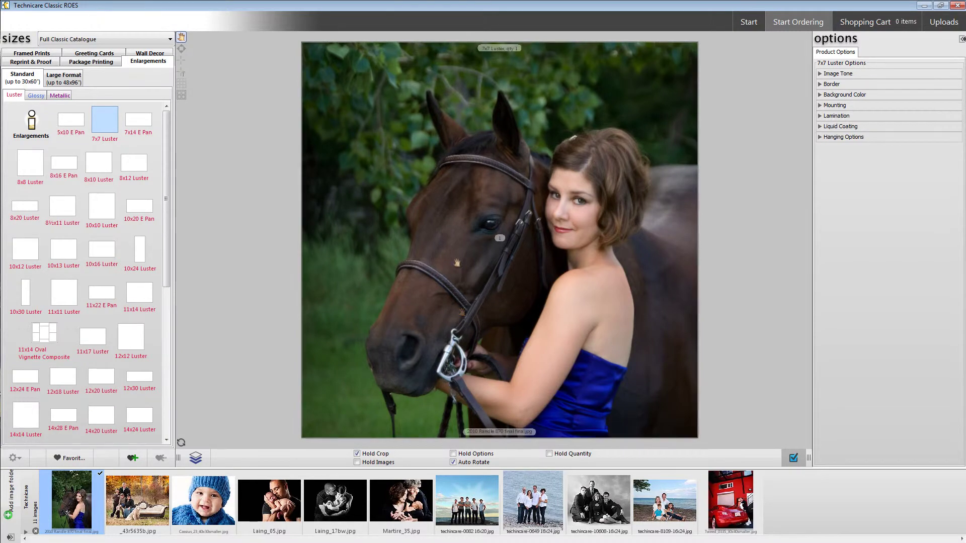
mouse_move(457, 262)
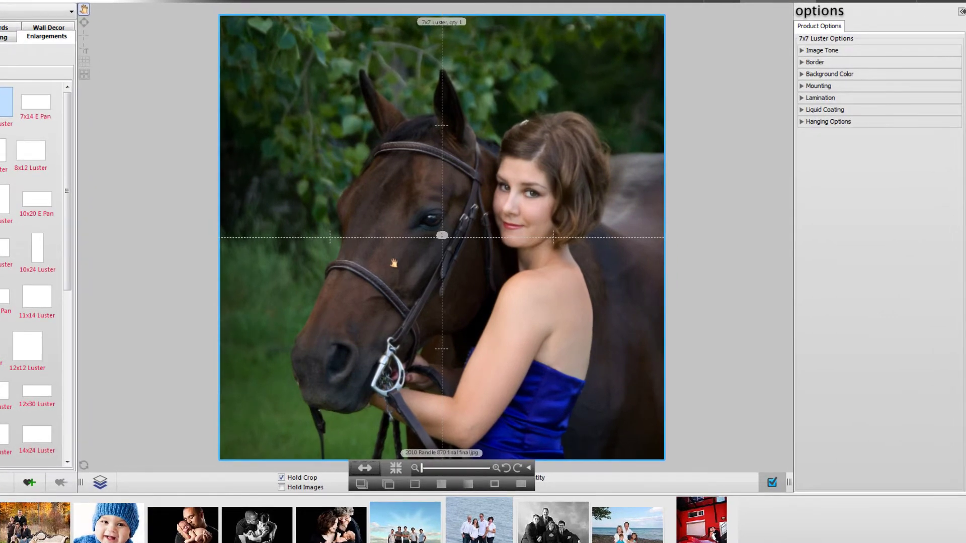
click(368, 472)
click(398, 469)
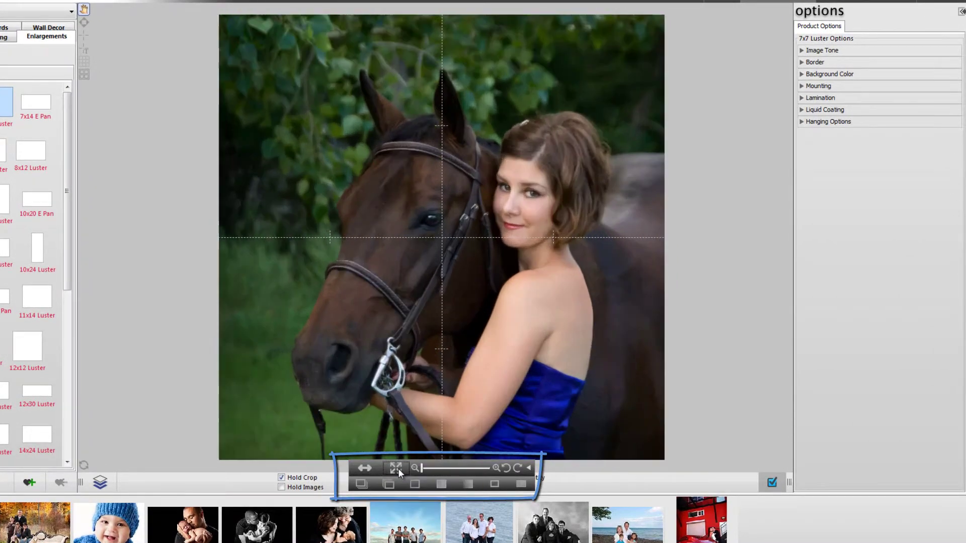
drag(421, 468, 426, 468)
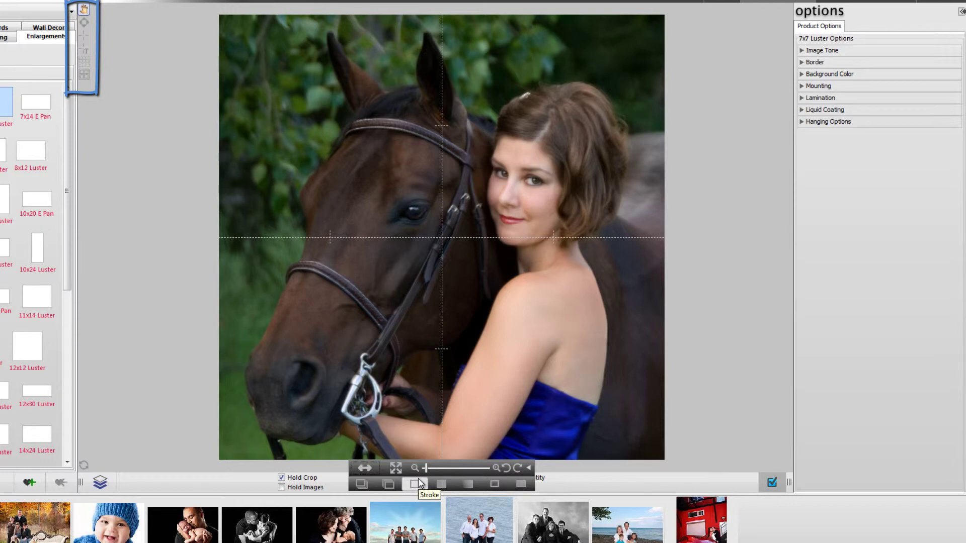
click(771, 483)
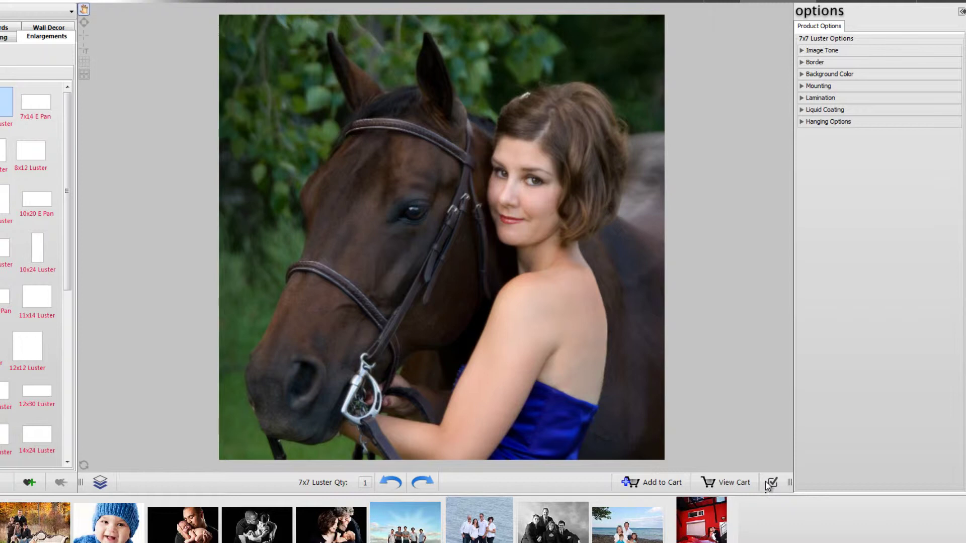
Set the print's image tone to Color after trying the sepia options
click(767, 483)
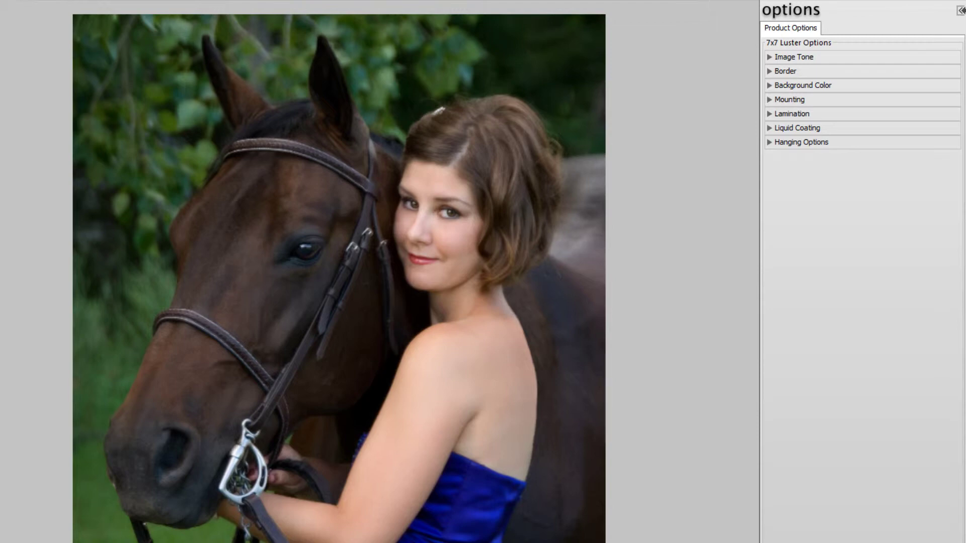
click(800, 58)
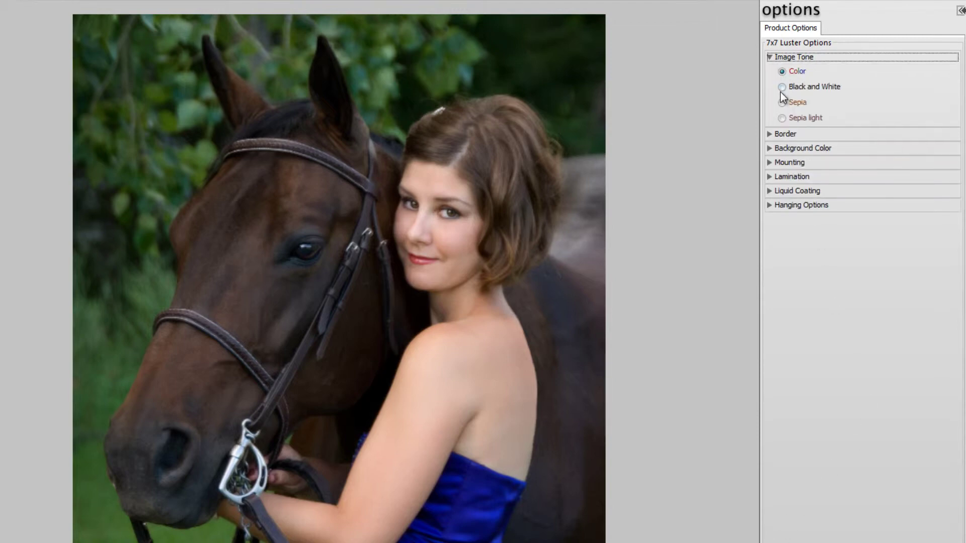
click(782, 103)
click(782, 119)
click(783, 72)
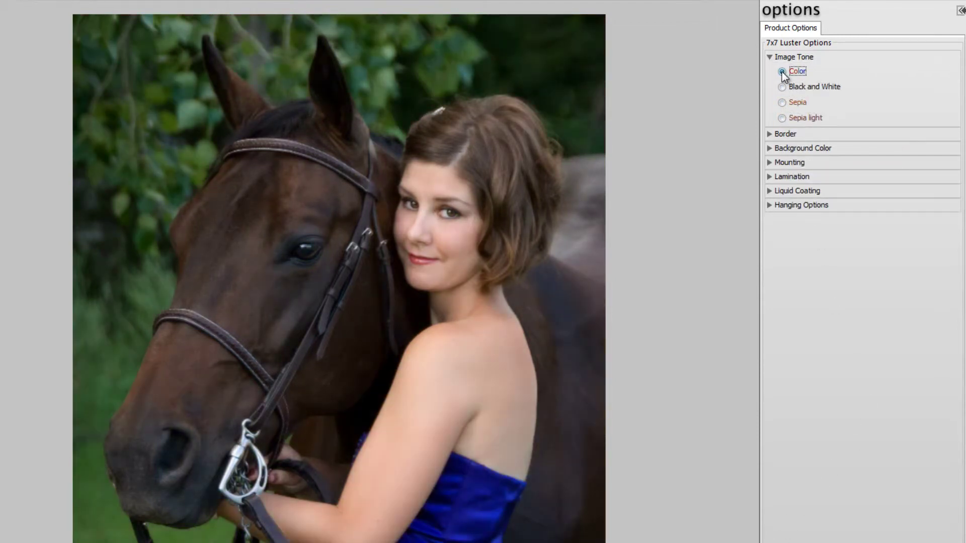
Mount the print on Foam Board 3/16" and give it a Lustre Laminate finish
click(770, 163)
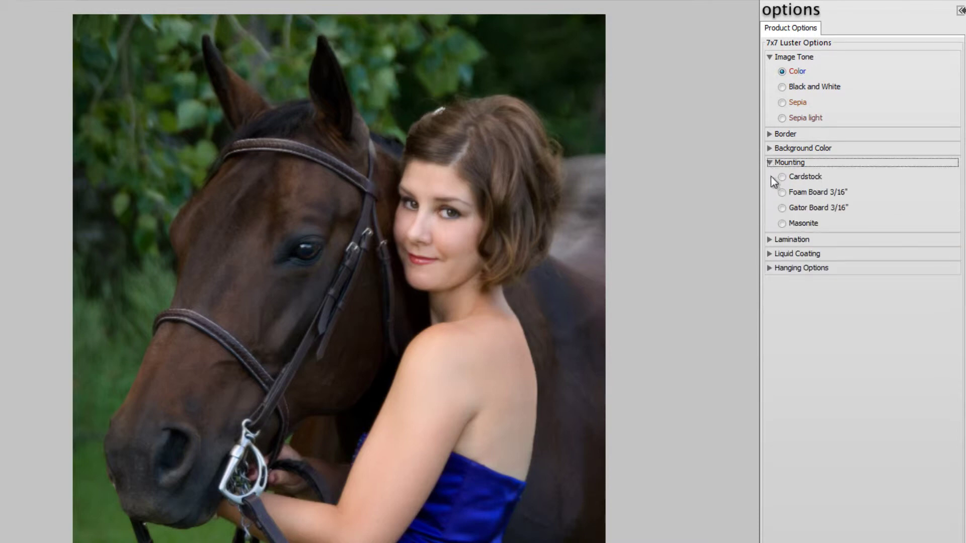
click(770, 240)
click(782, 192)
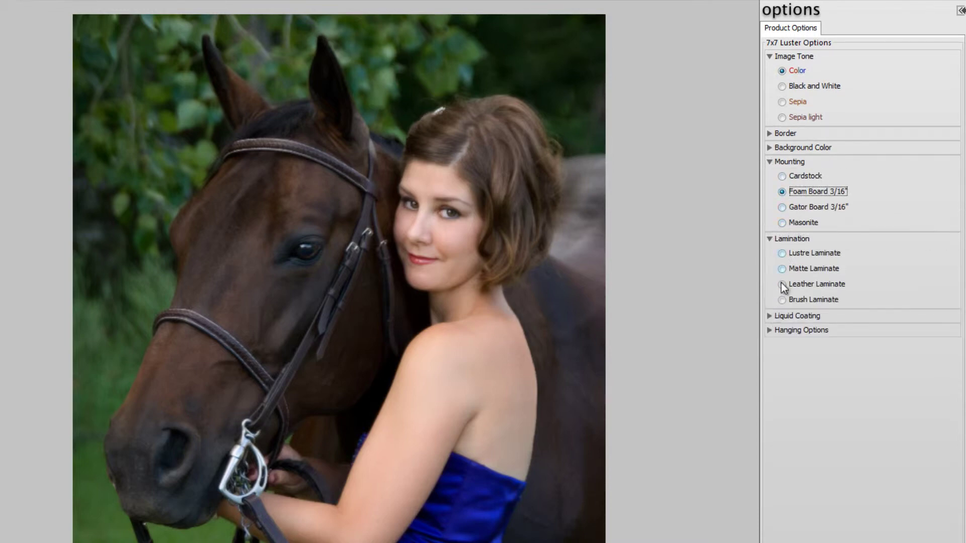
click(769, 316)
click(782, 253)
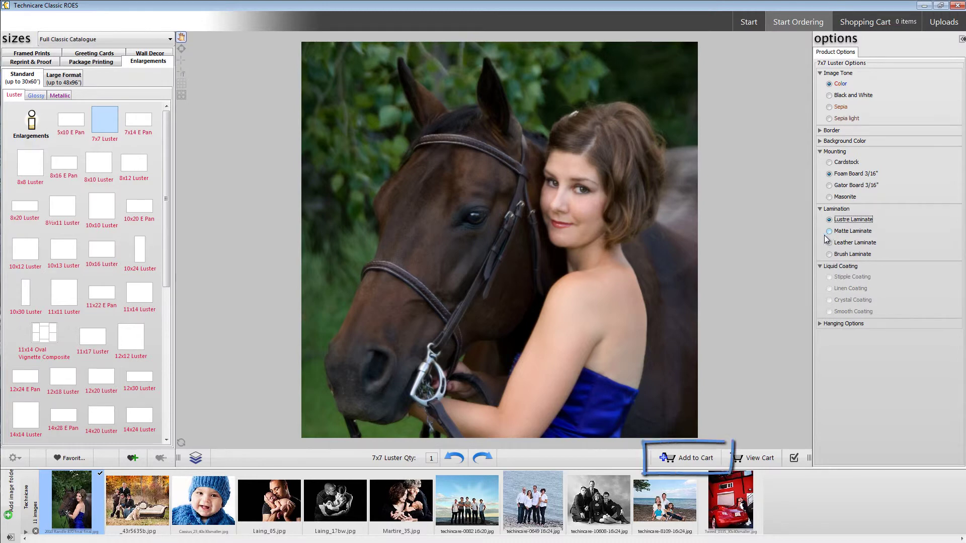
Add the 7x7 Luster print to the cart and view the Shopping Cart
click(682, 460)
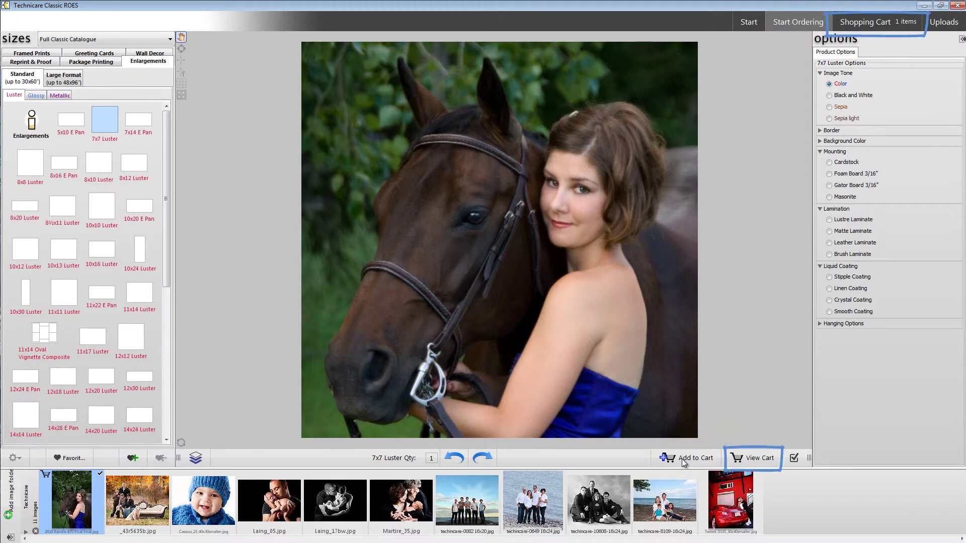
click(750, 462)
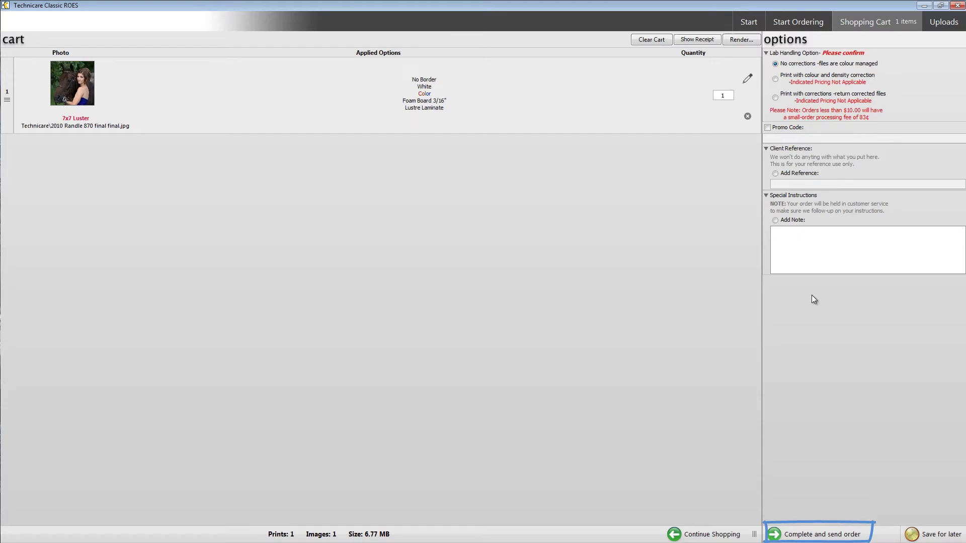
Check out with Ship -Standard Schedule shipping and save the order for sending later
click(809, 534)
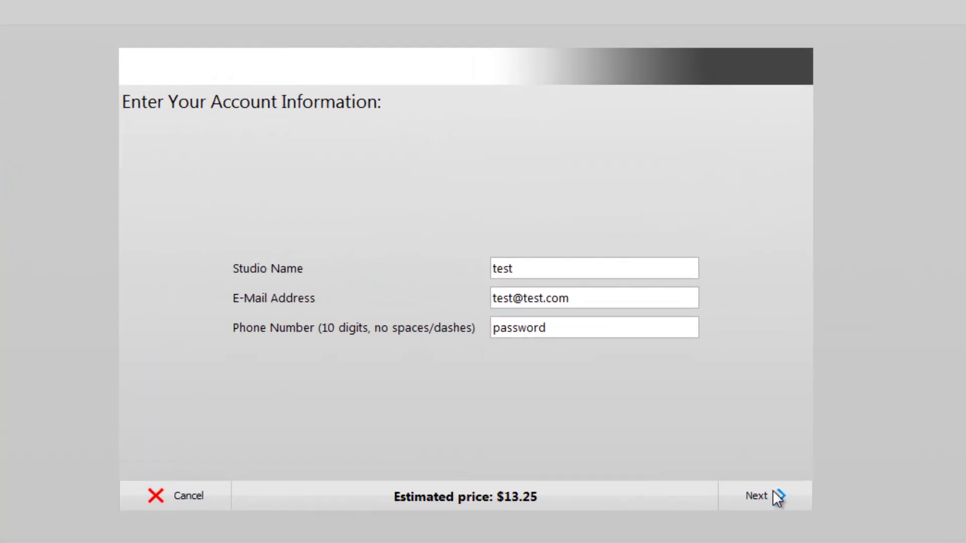
click(778, 498)
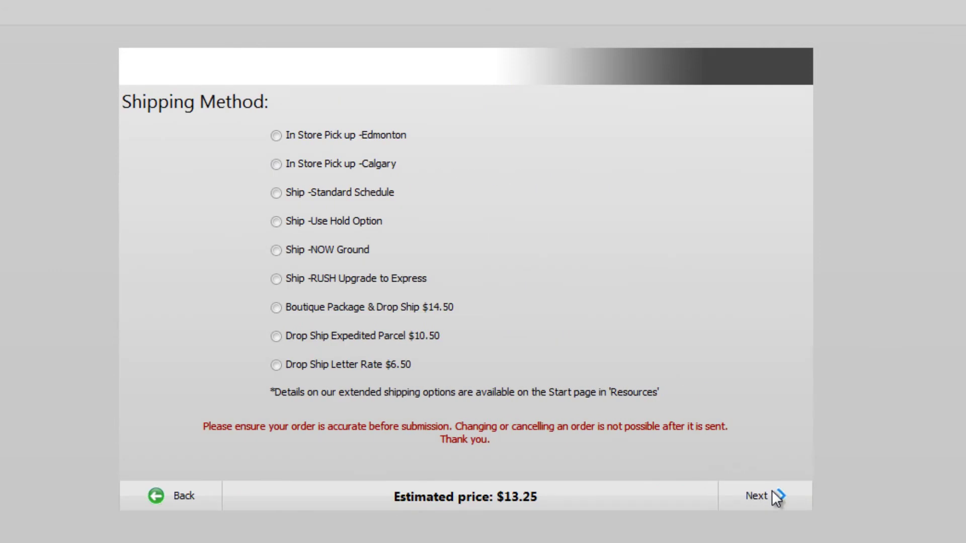
click(341, 191)
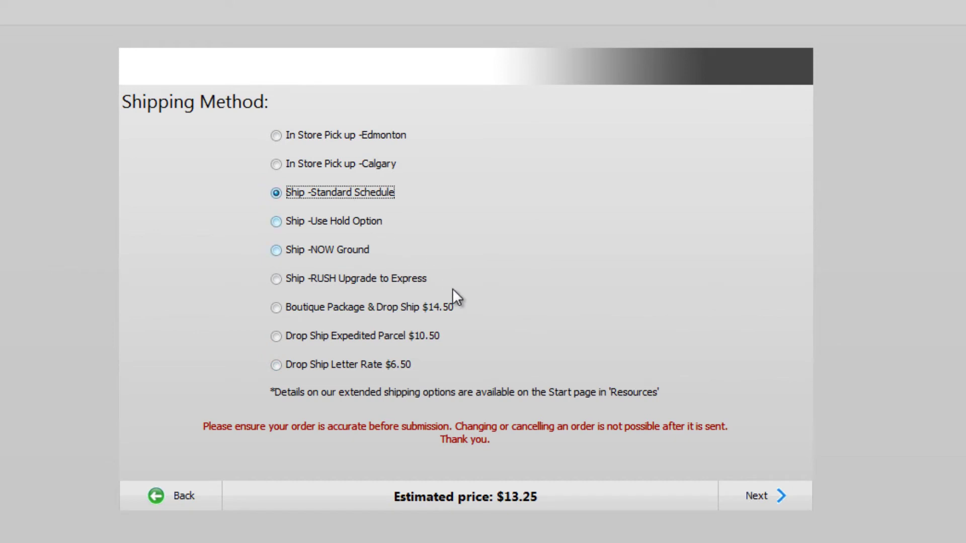
click(738, 498)
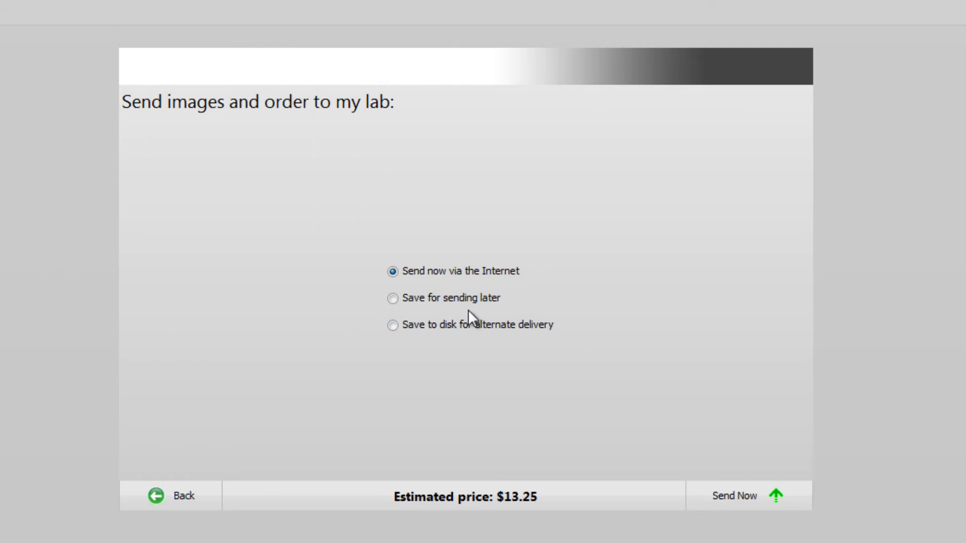
click(467, 306)
click(737, 498)
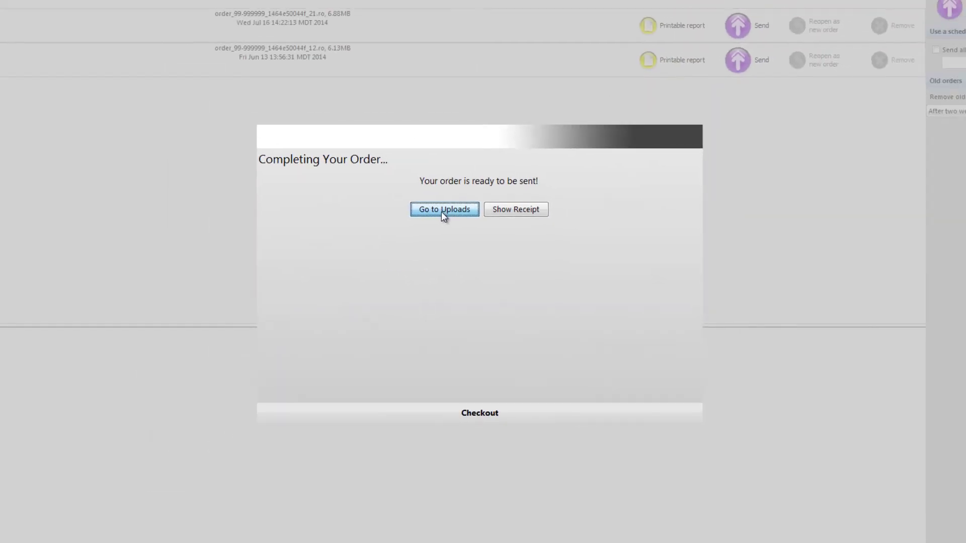
Go to the Uploads page from the completion message, where two order files await sending
click(425, 195)
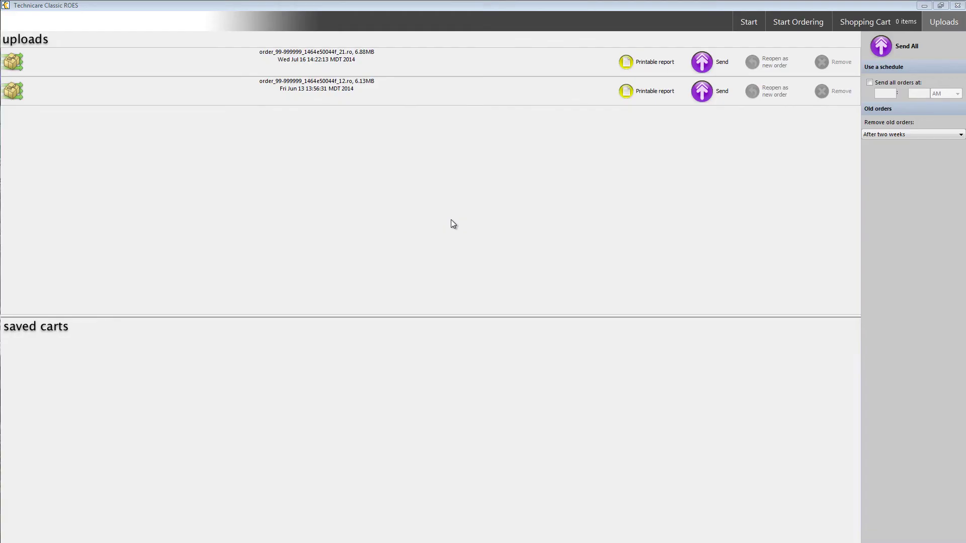